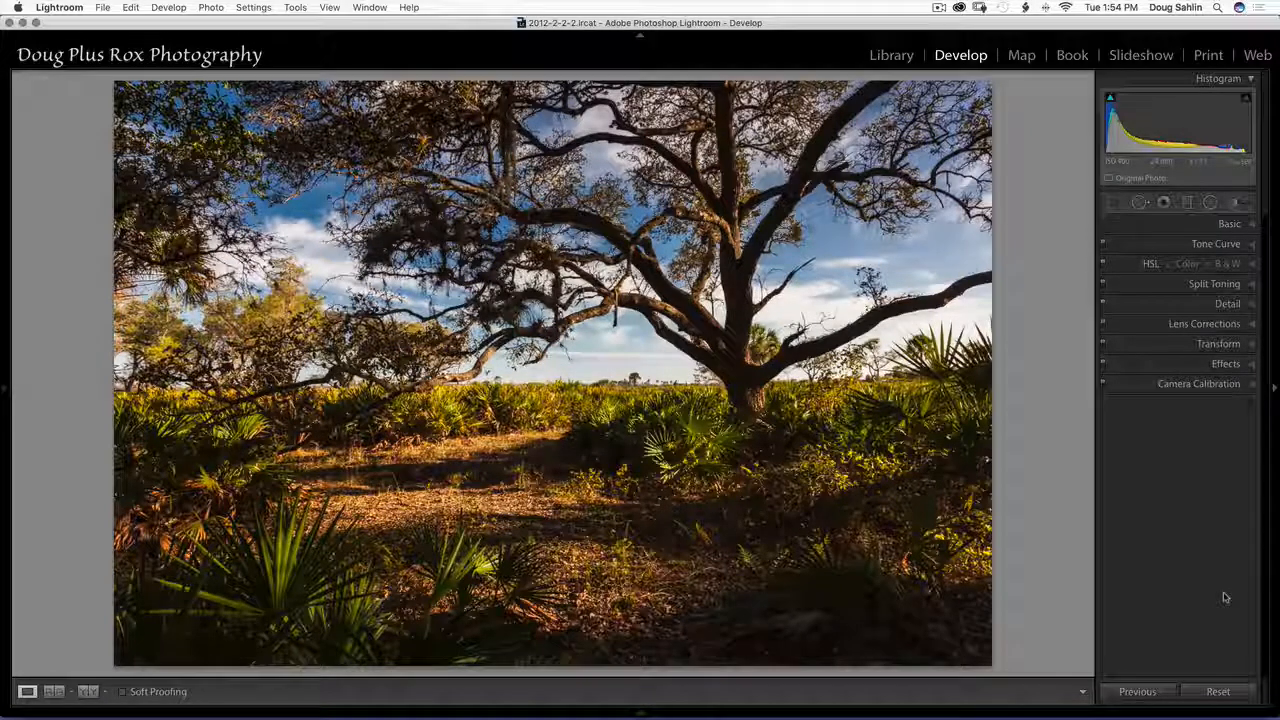
Reset the split toning balance to 0 and tint the highlights with hue 27 and saturation 53.
click(1248, 288)
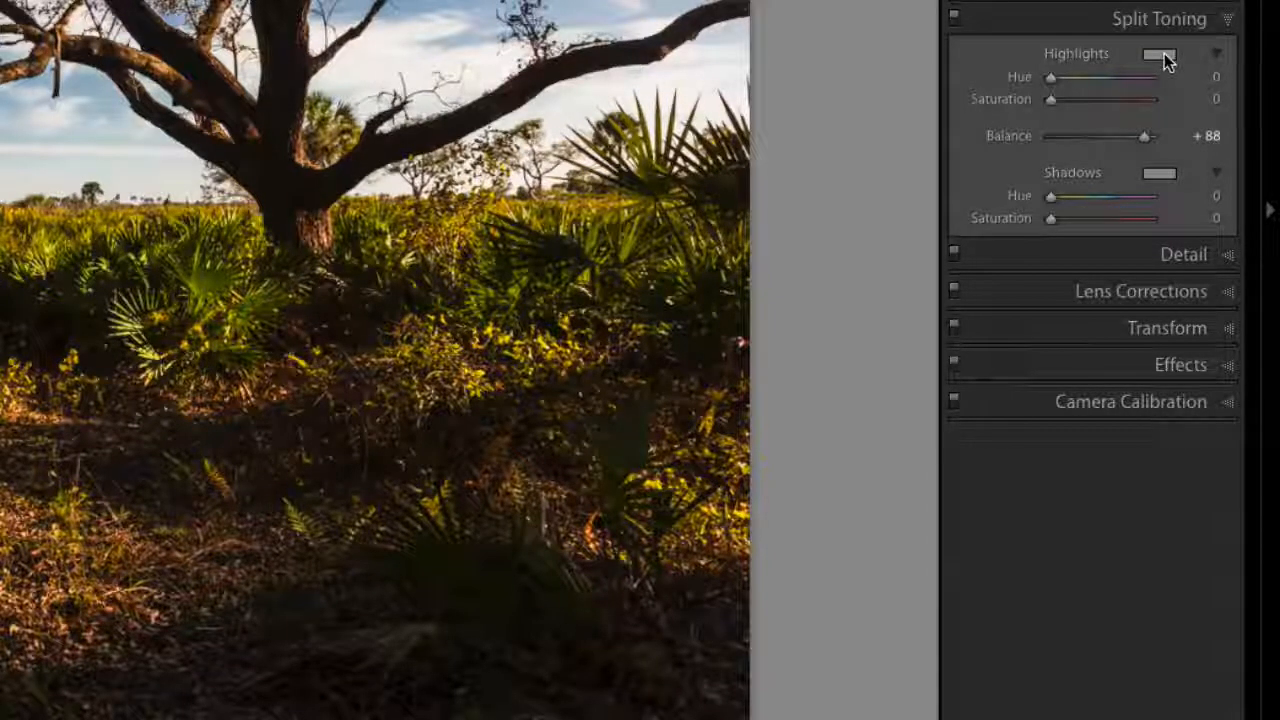
double_click(1145, 139)
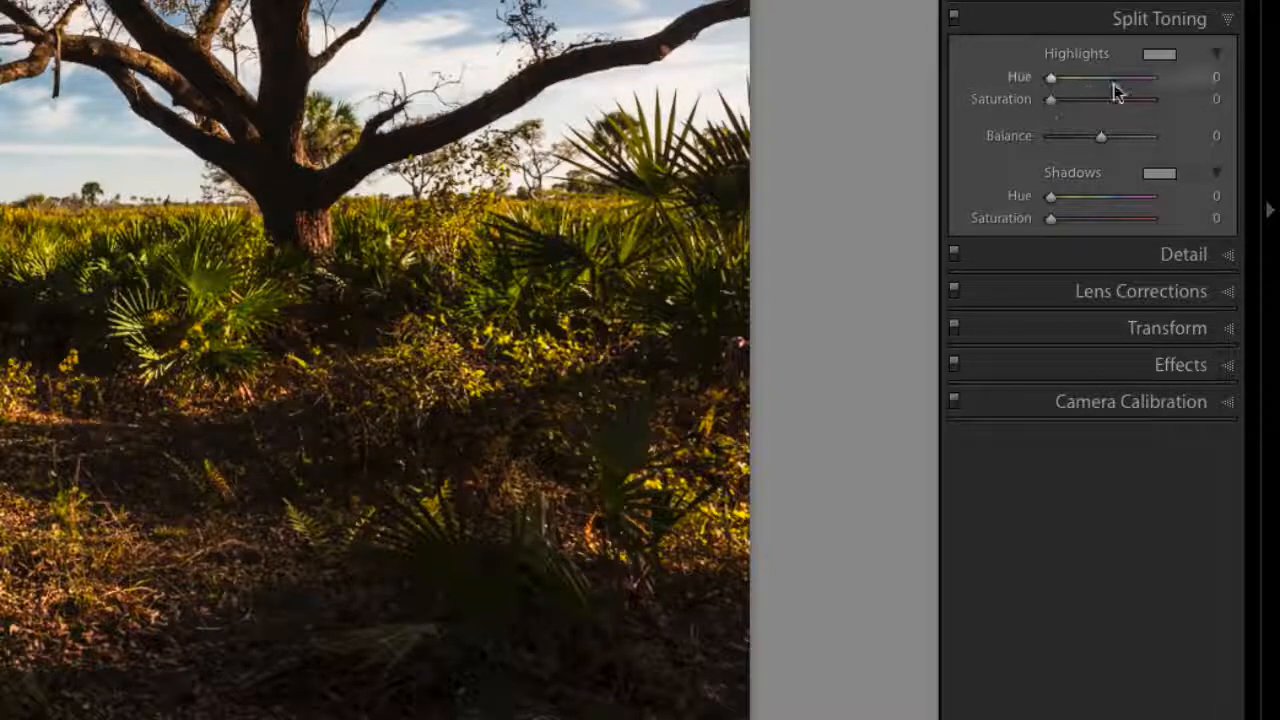
click(1162, 58)
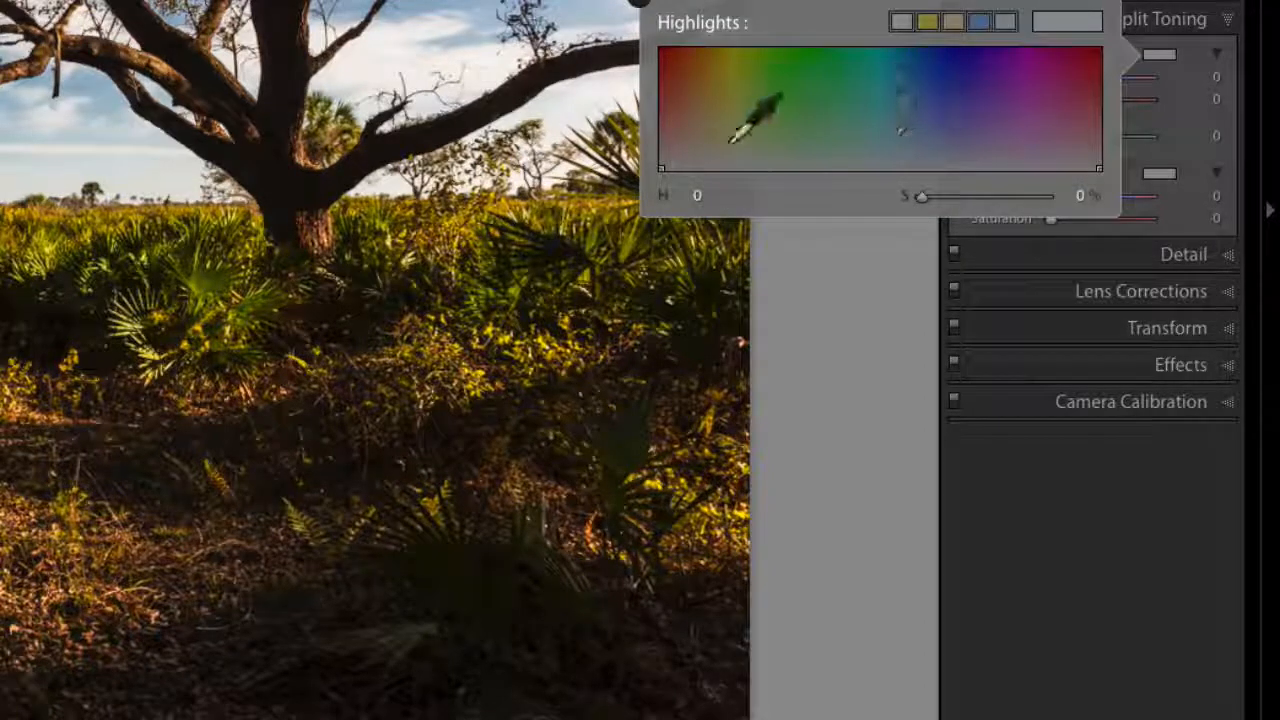
drag(700, 133, 692, 105)
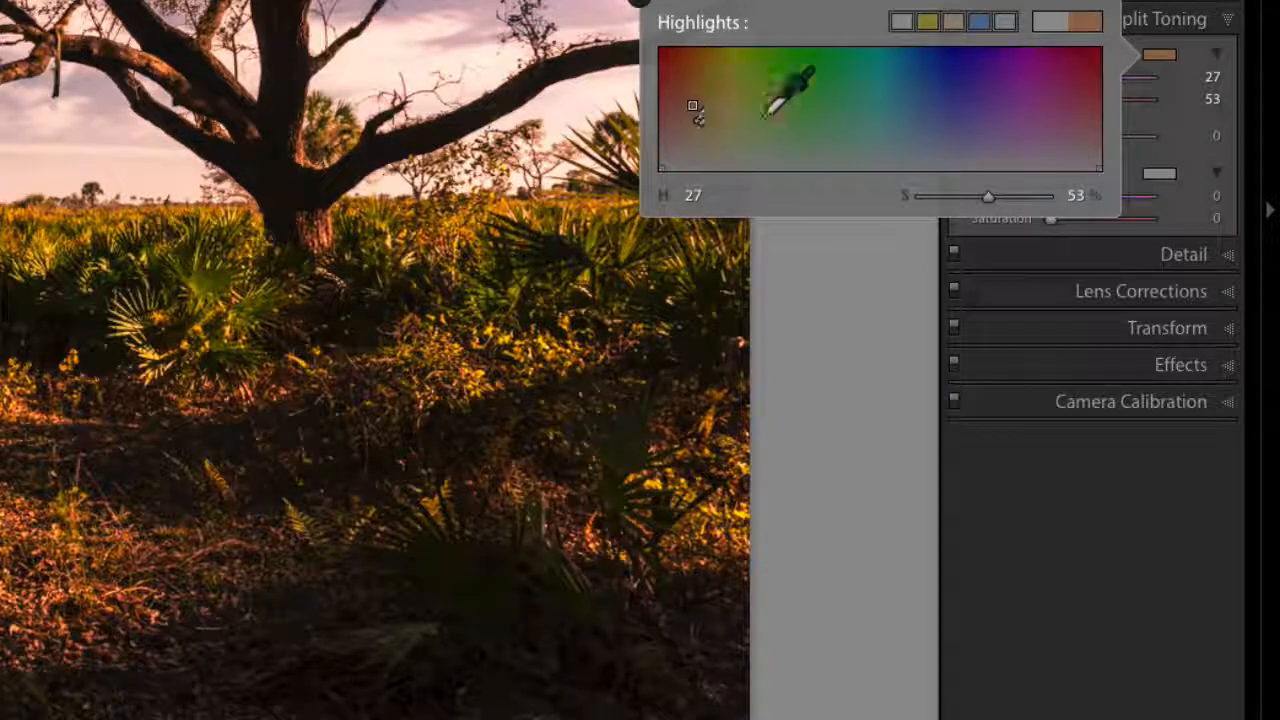
click(638, 4)
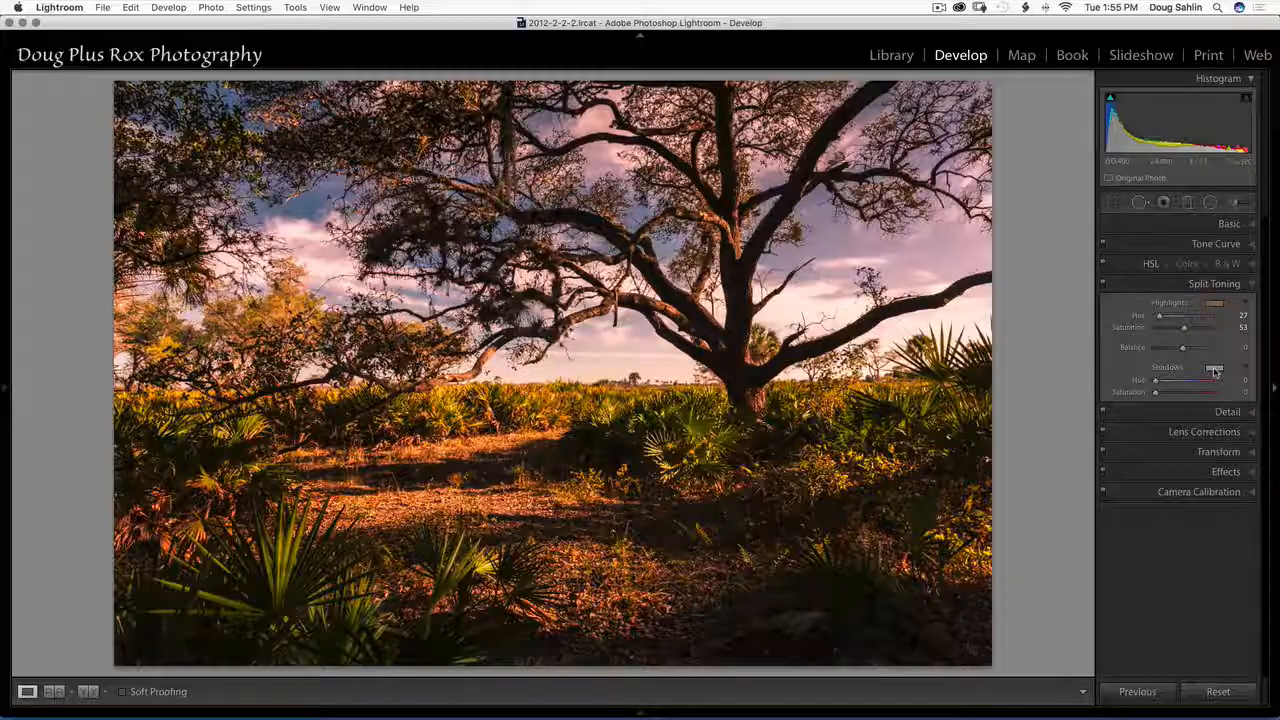
Tint the shadows with a split toning hue of 254 and saturation of 28.
click(1214, 370)
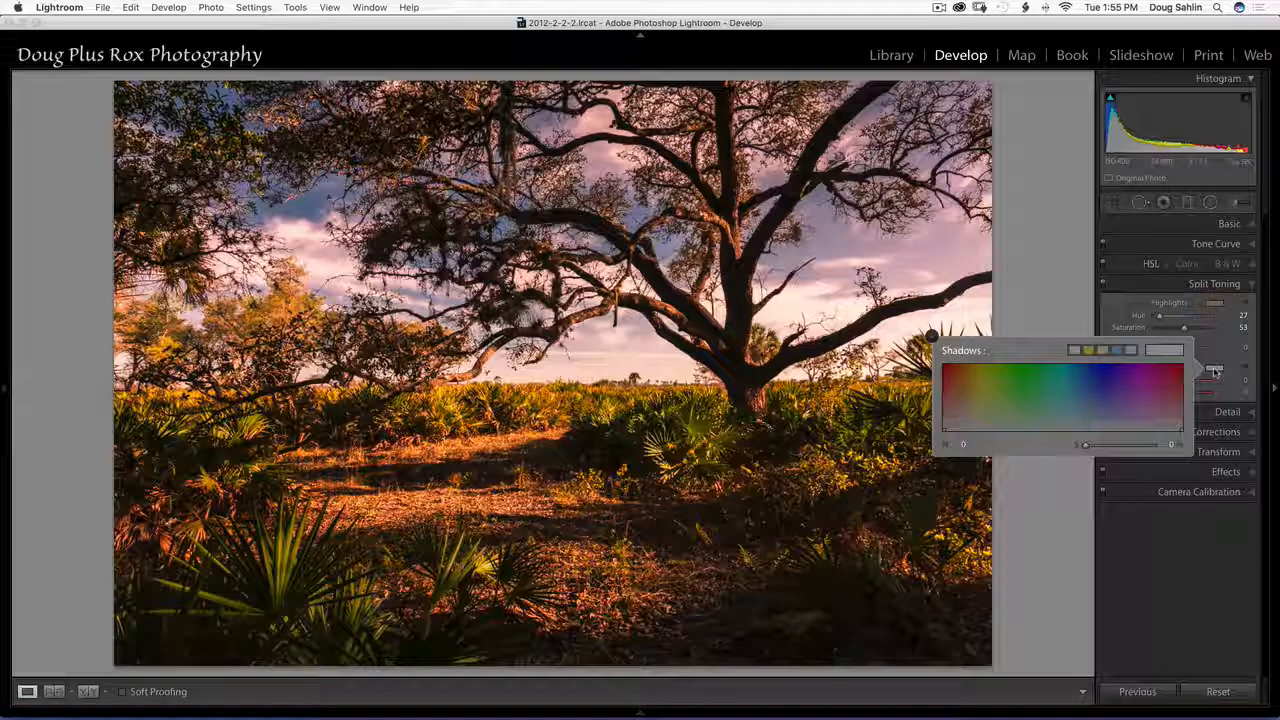
mouse_move(1130, 380)
mouse_down()
mouse_move(1023, 394)
mouse_move(1097, 403)
mouse_move(1100, 388)
mouse_move(1111, 412)
mouse_up()
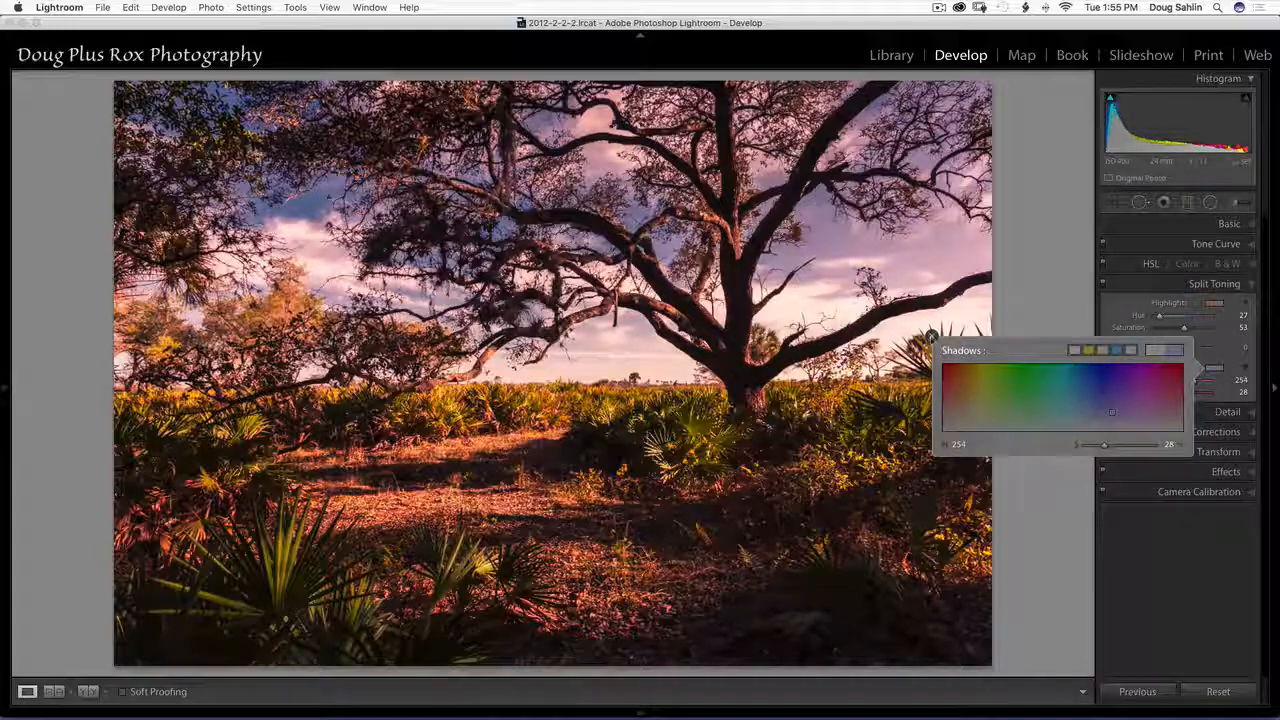
click(931, 337)
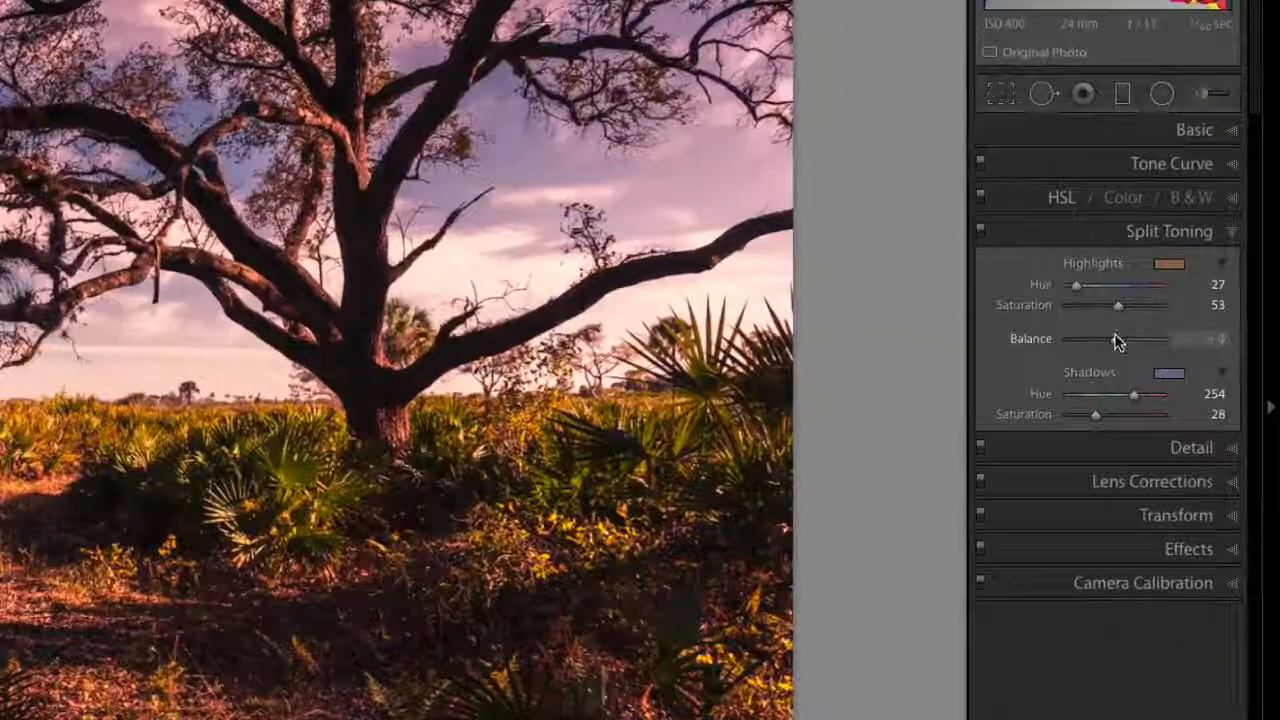
Try the split toning balance at -100 and +100, and settle on +25.
drag(1183, 349, 1154, 347)
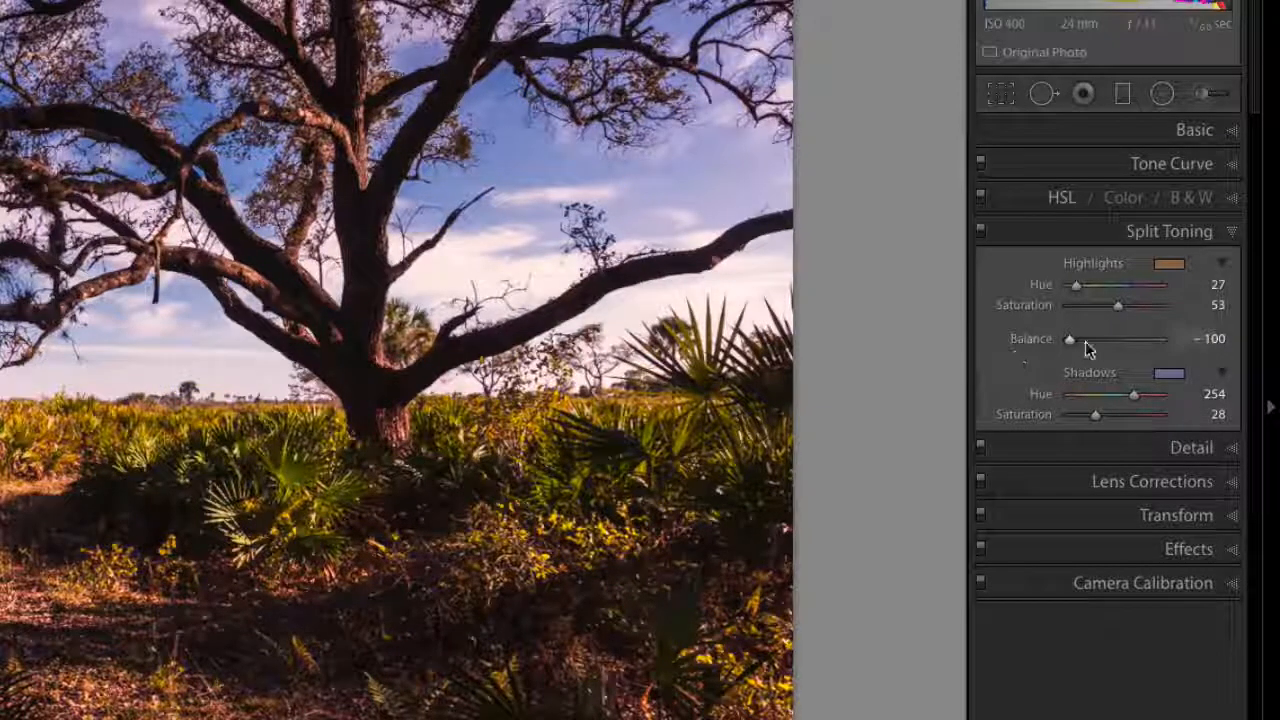
drag(1080, 343, 1236, 332)
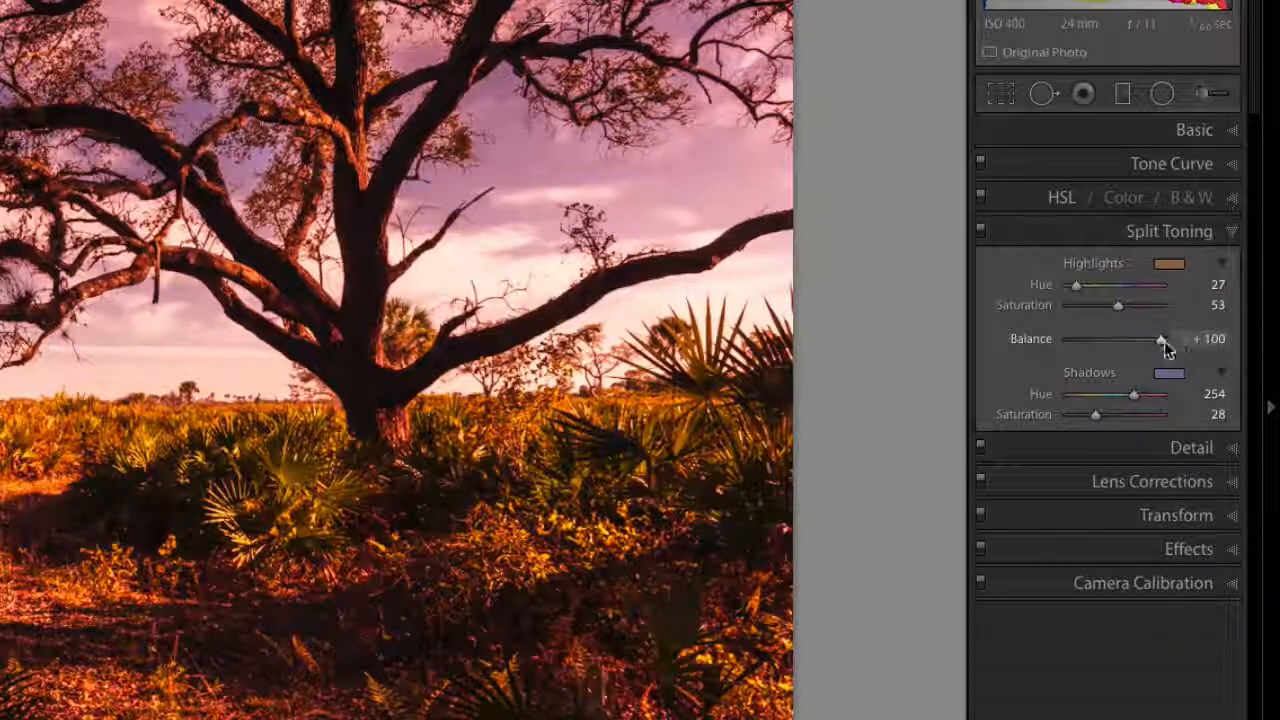
drag(1159, 339, 1126, 342)
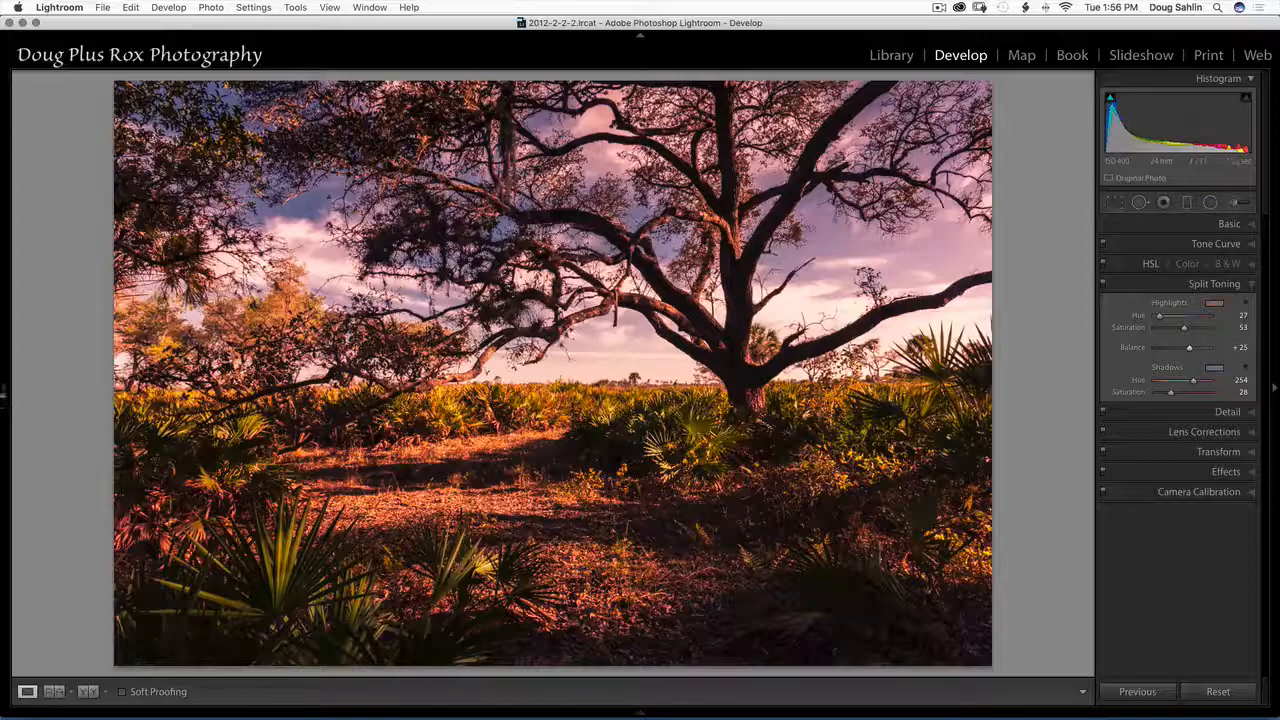
Start a new develop preset and choose the My Awesome Presets folder for it.
mouse_move(3, 395)
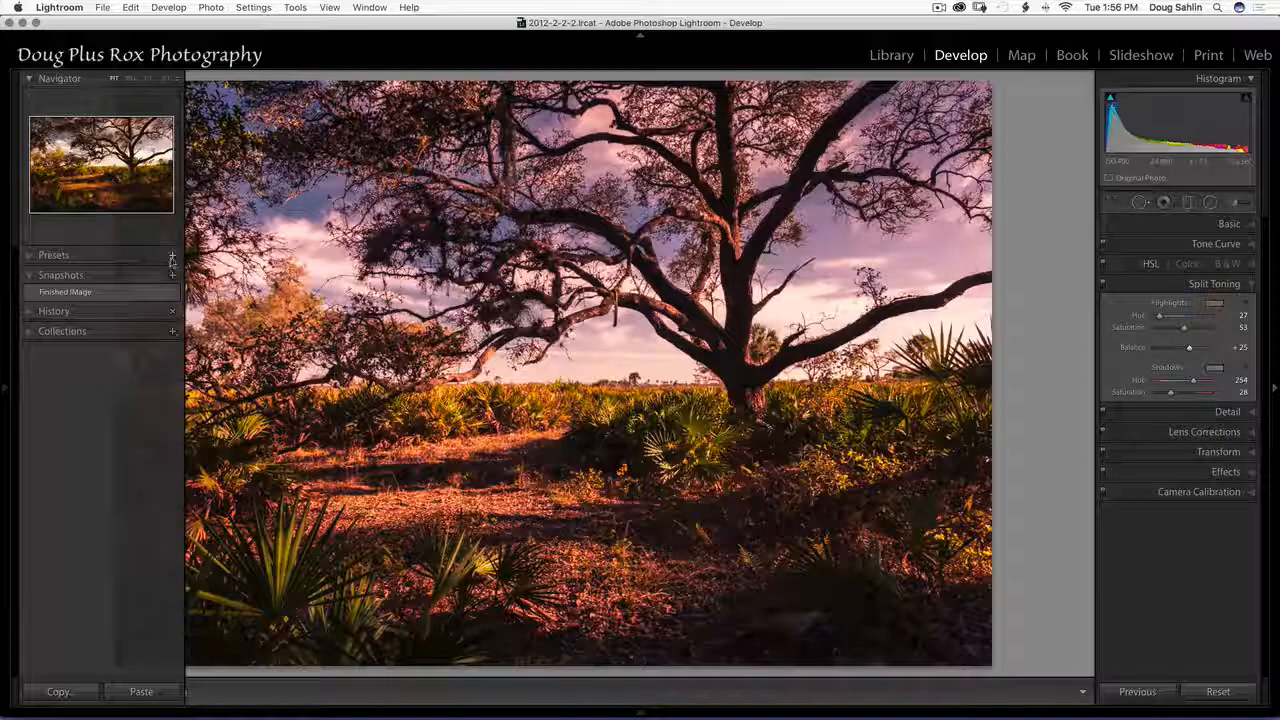
click(172, 260)
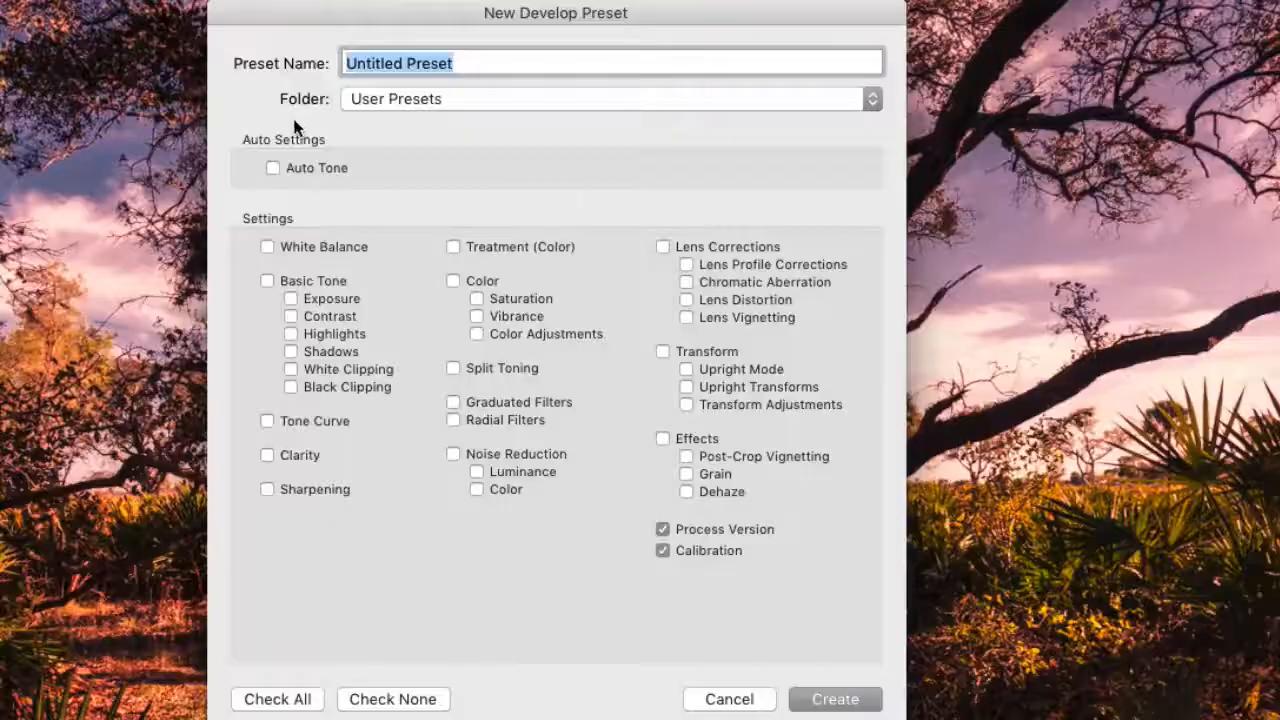
click(872, 98)
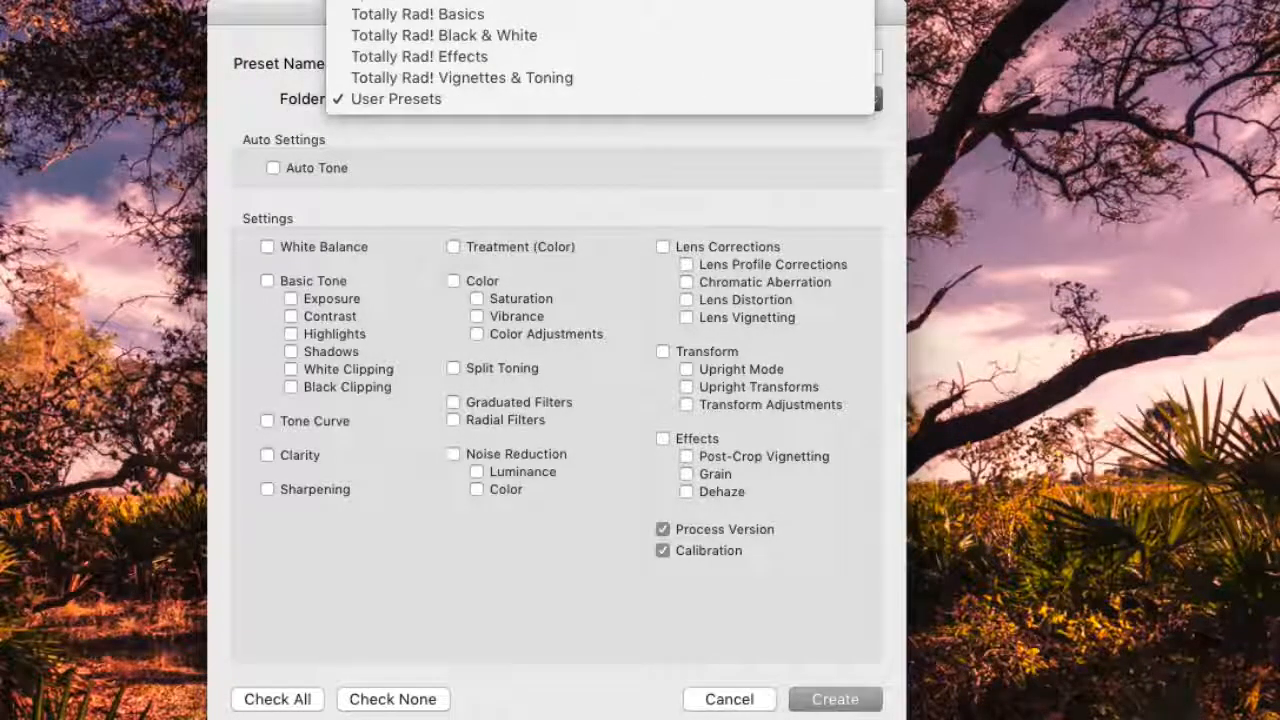
scroll(860, 55, up, 3)
click(468, 58)
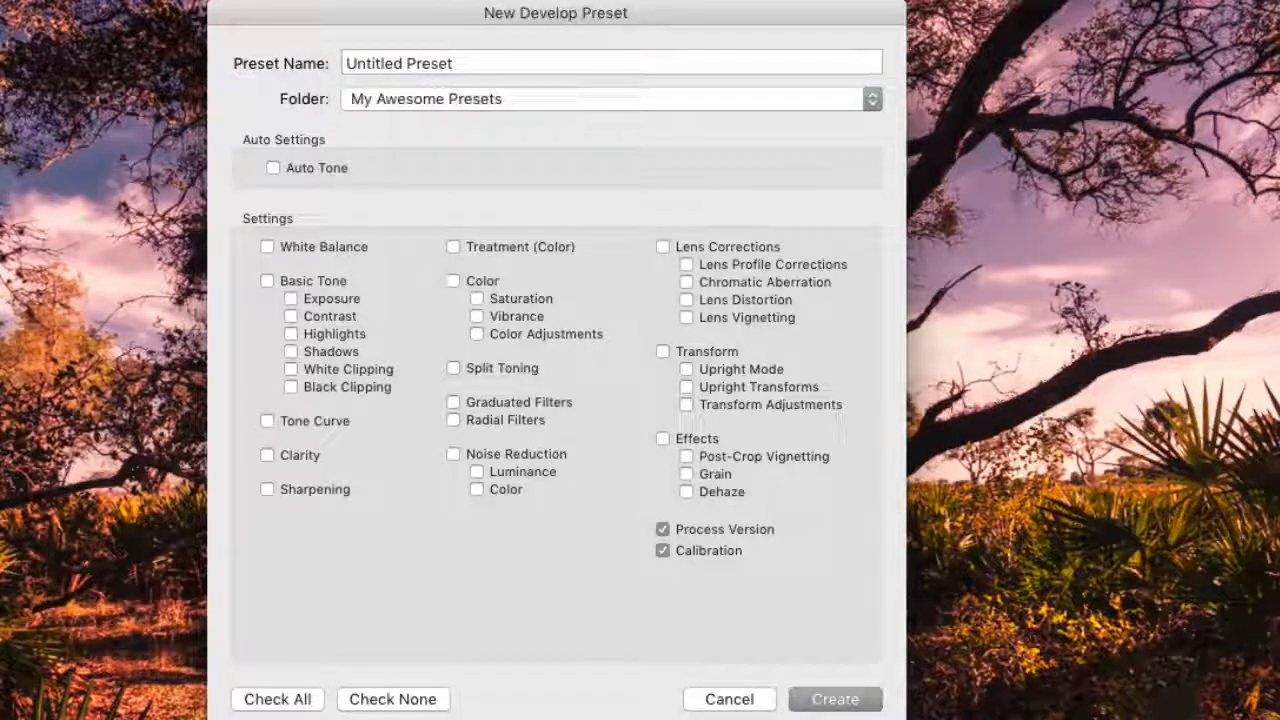
Name the new develop preset Late Afternoon Delight.
triple_click(471, 58)
text(Late Afternoon Delight)
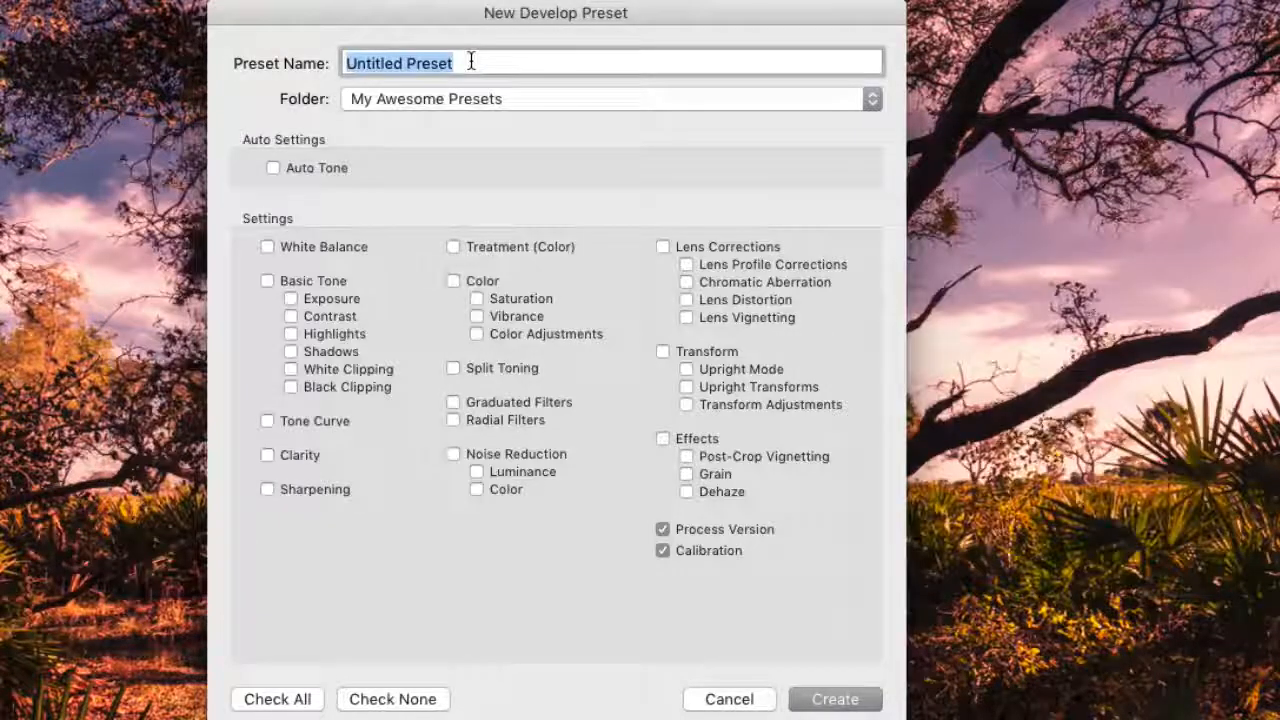
text(Late )
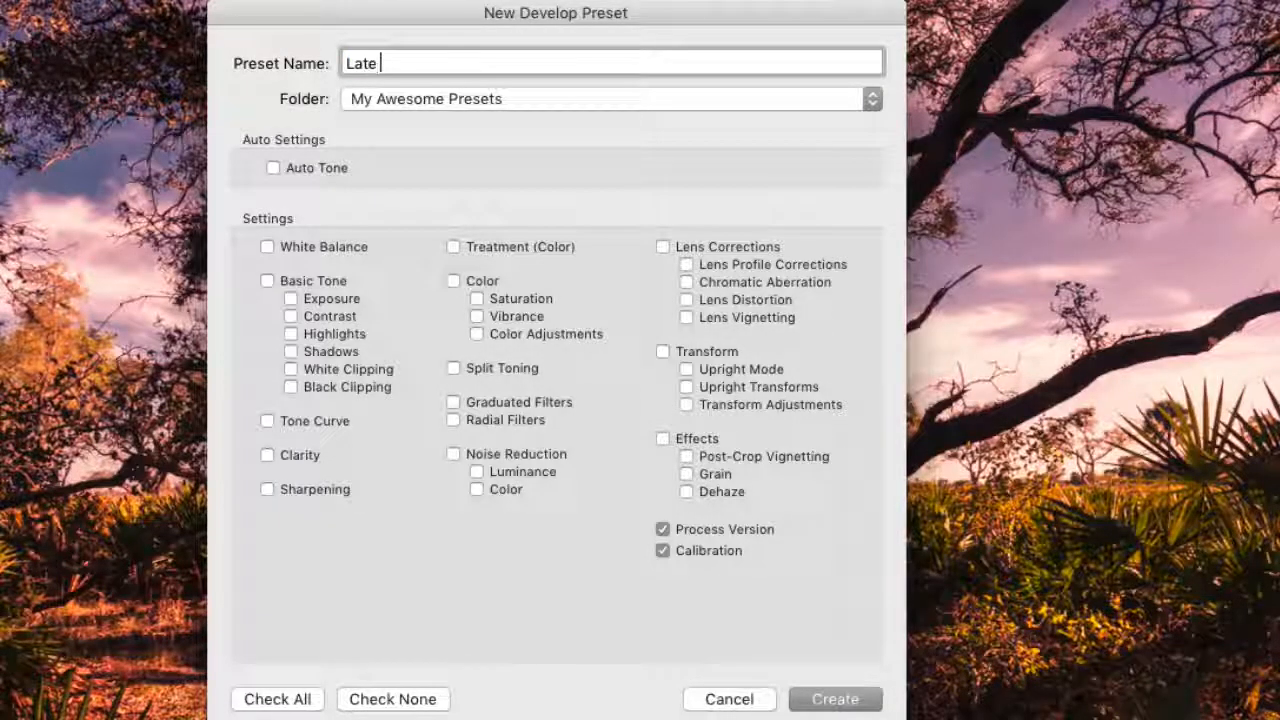
text(Aftern)
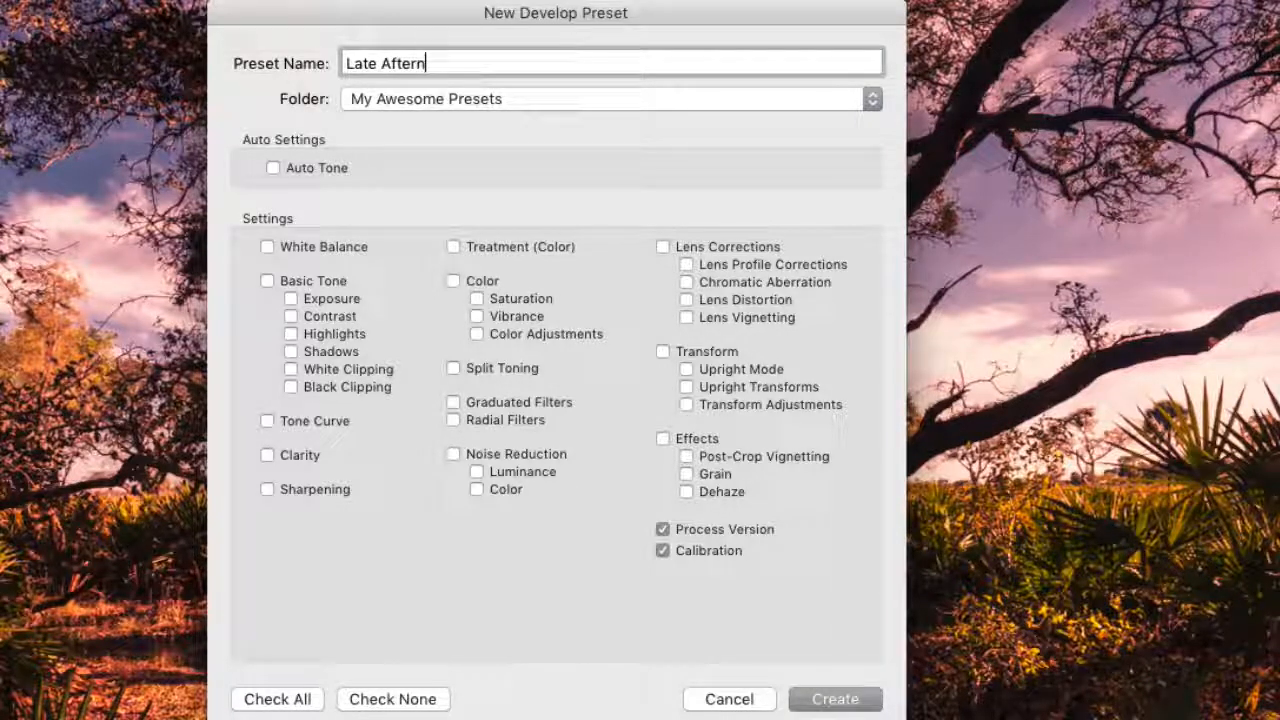
text(oon Delight)
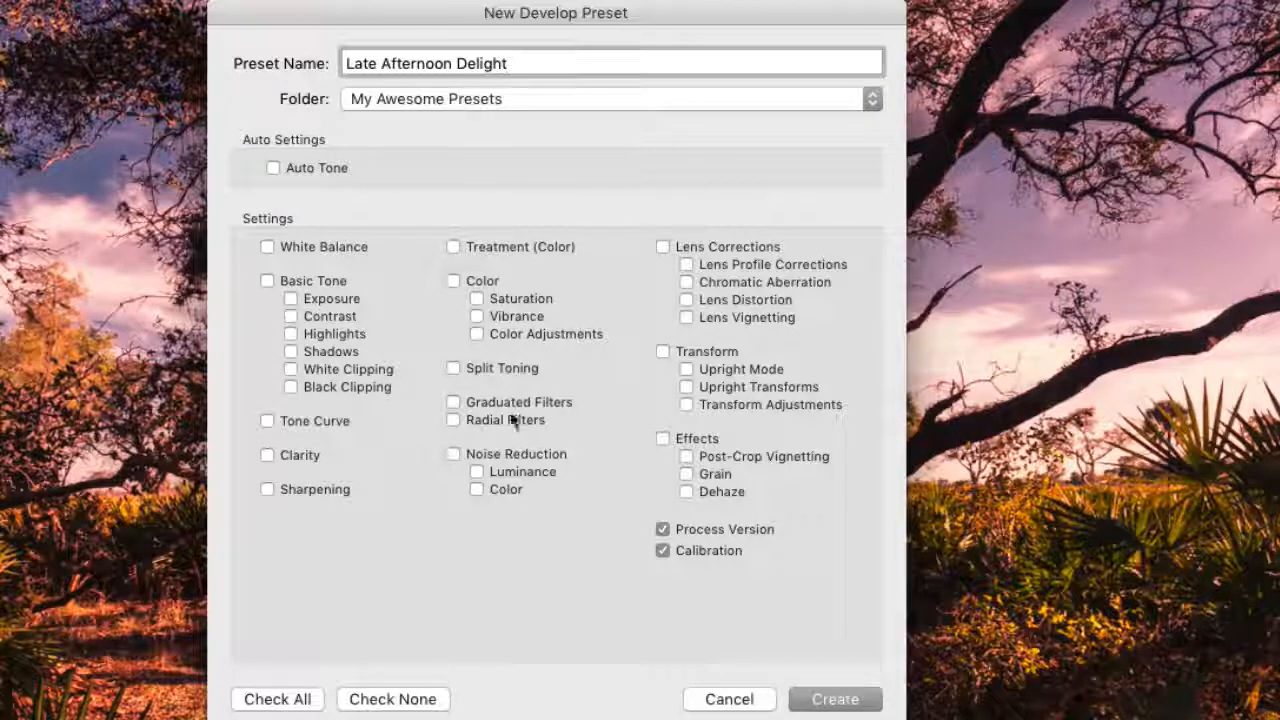
Include only Split Toning and Process Version in the preset, leaving out Calibration, and create it.
click(663, 550)
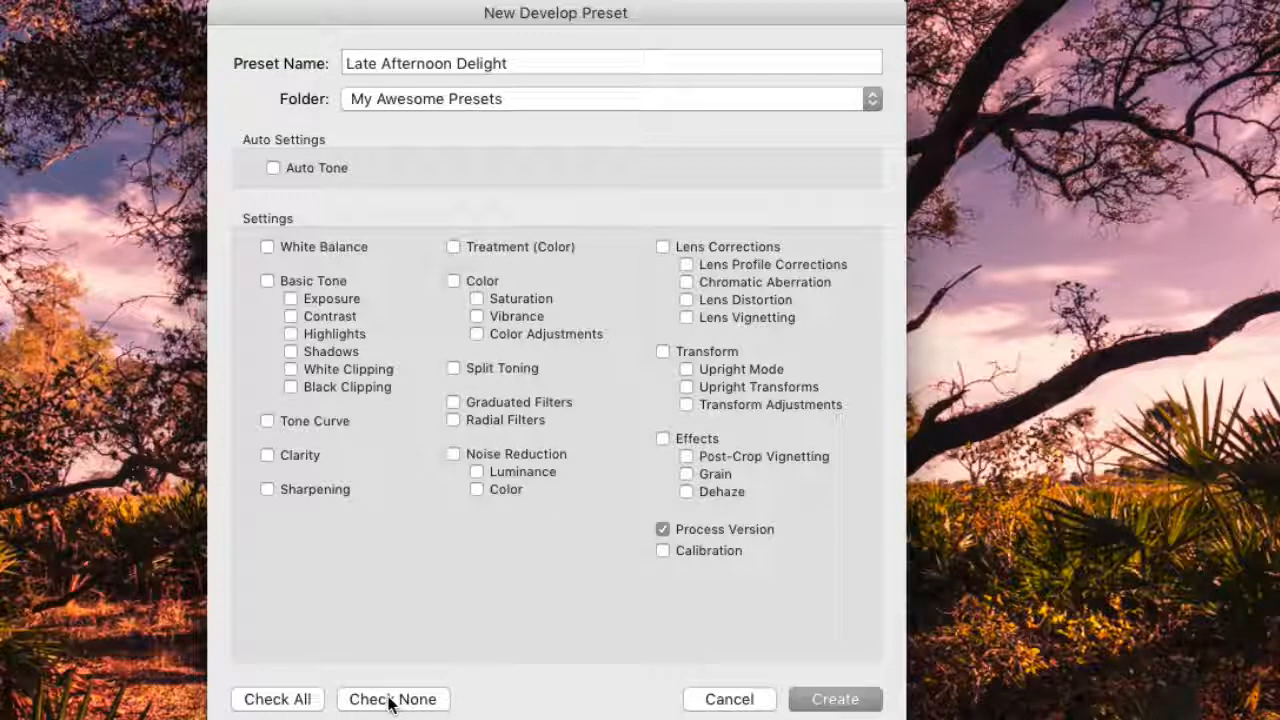
click(393, 699)
click(662, 530)
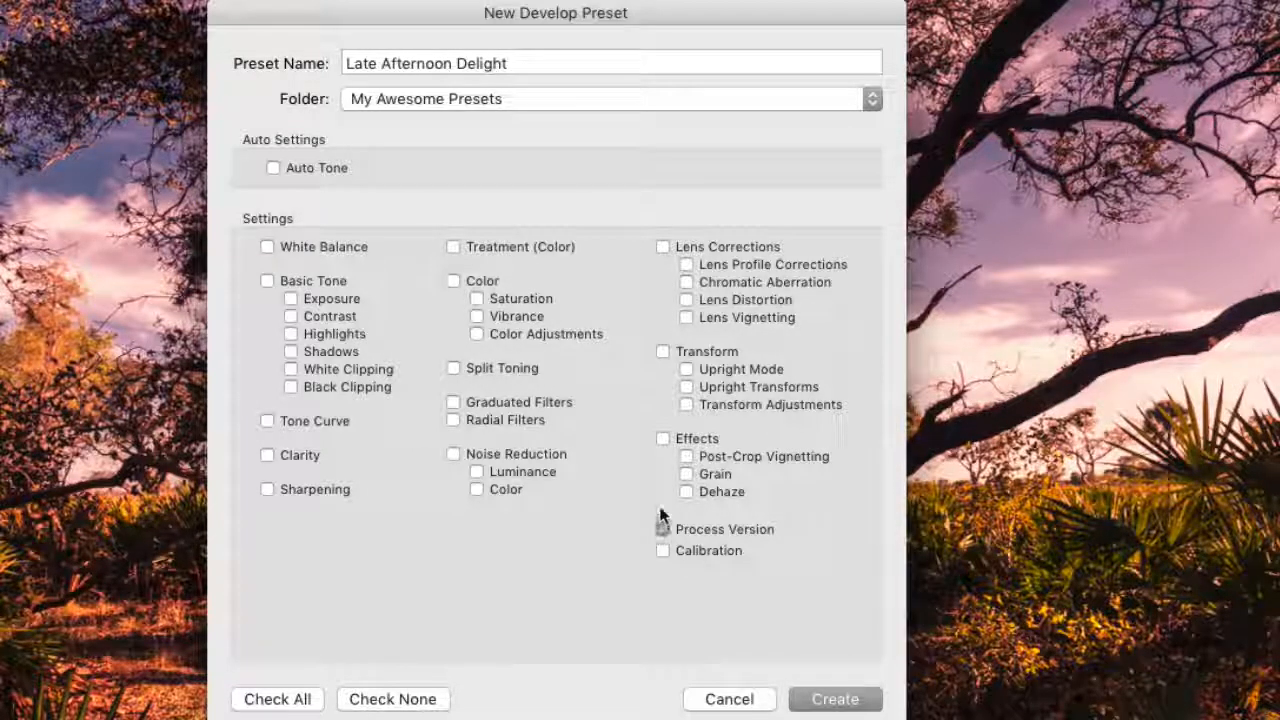
click(453, 369)
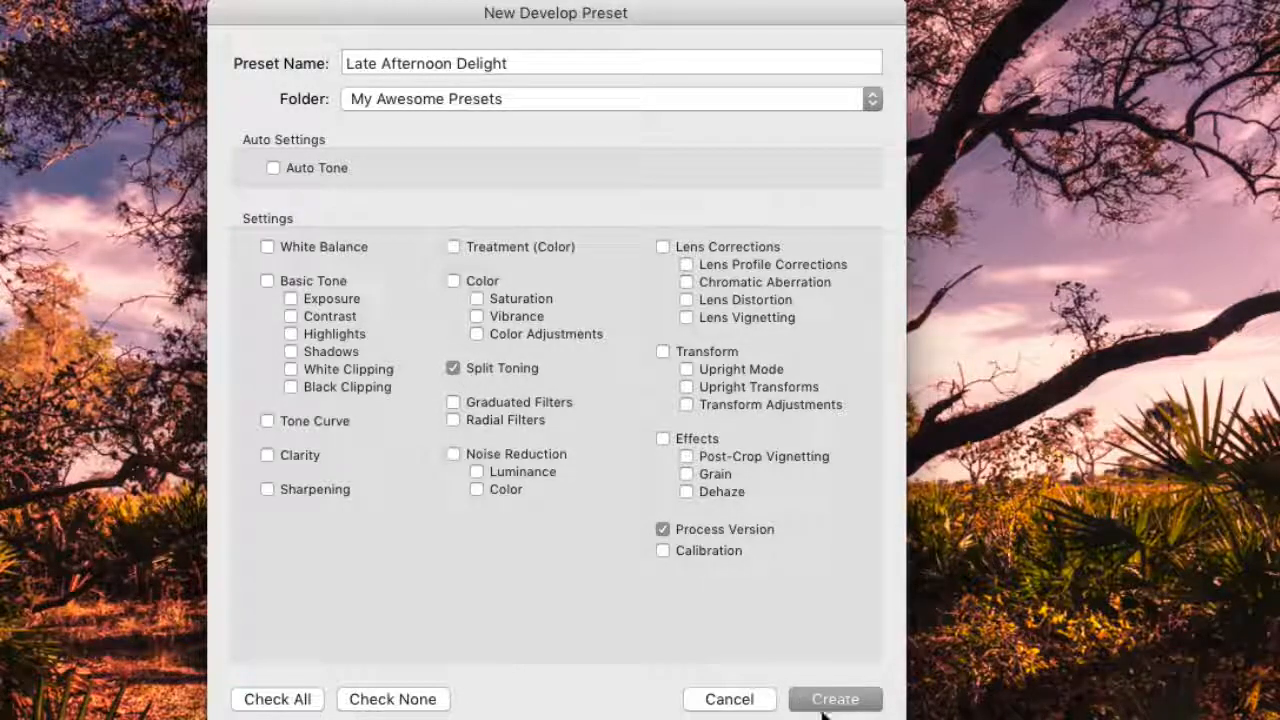
click(830, 700)
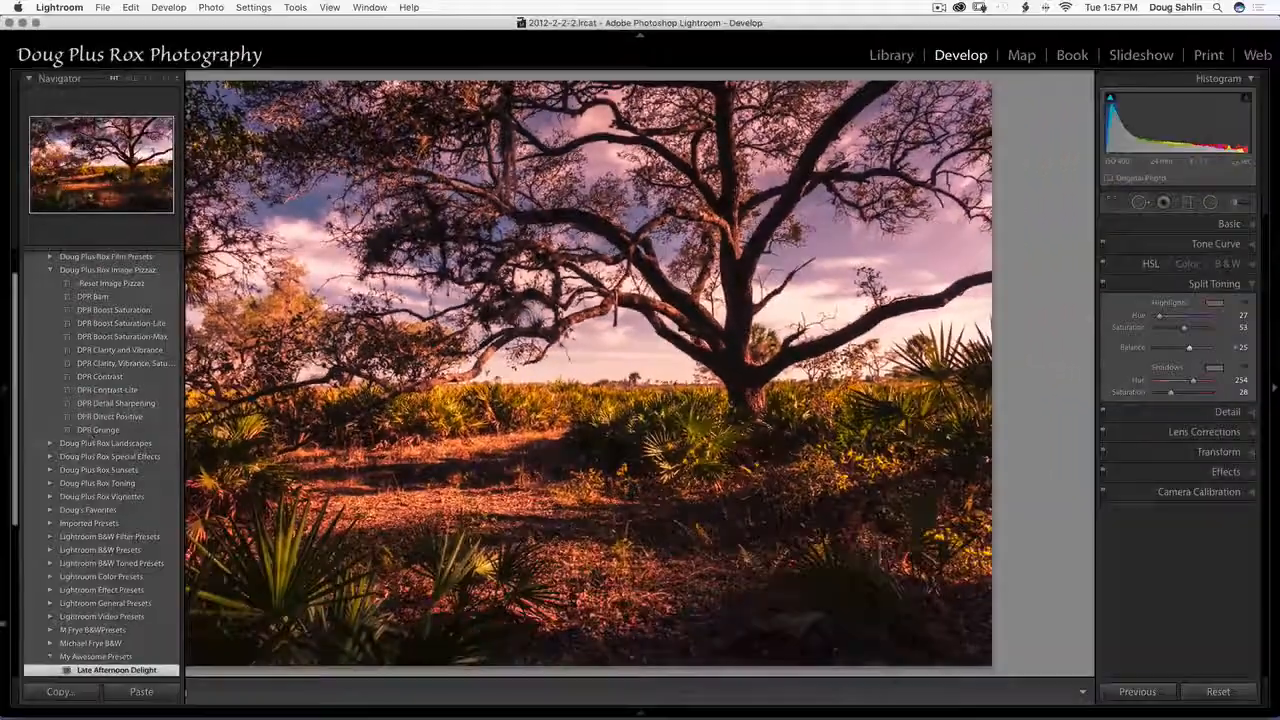
Revert the photo to the Clarity 42 history state that precedes the split toning edits.
scroll(90, 438, down, 5)
scroll(65, 665, down, 2)
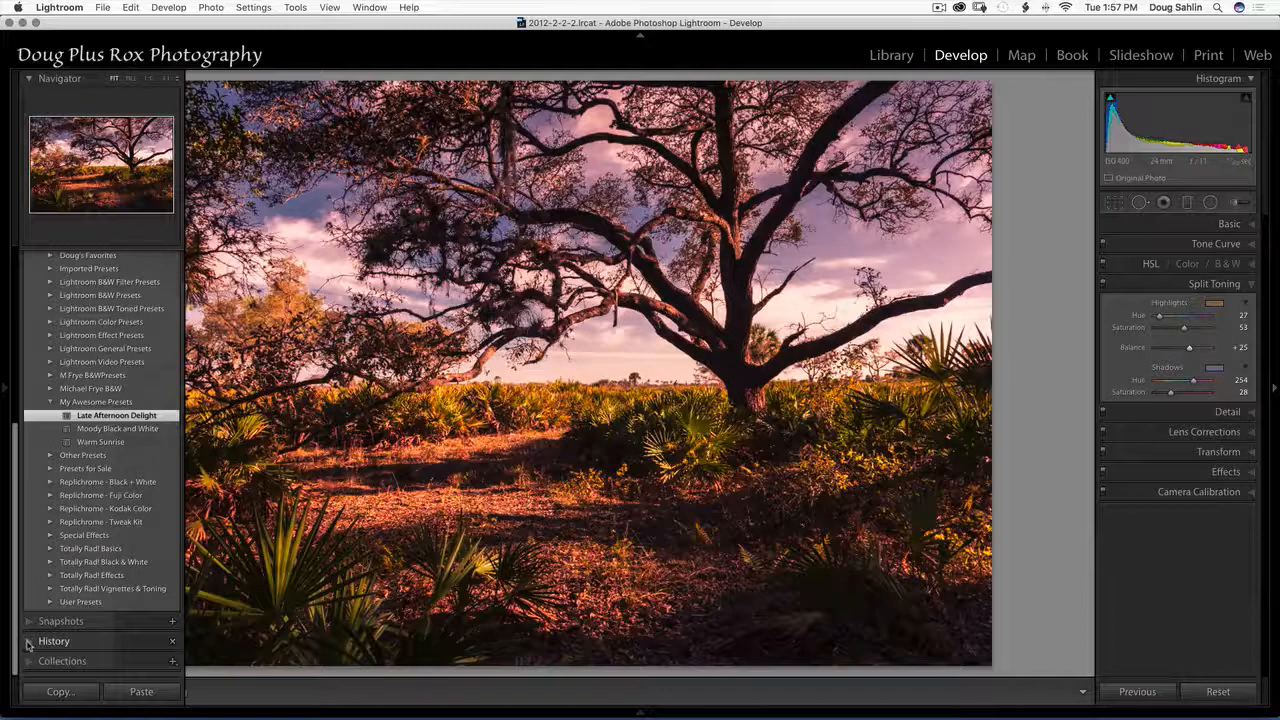
click(30, 641)
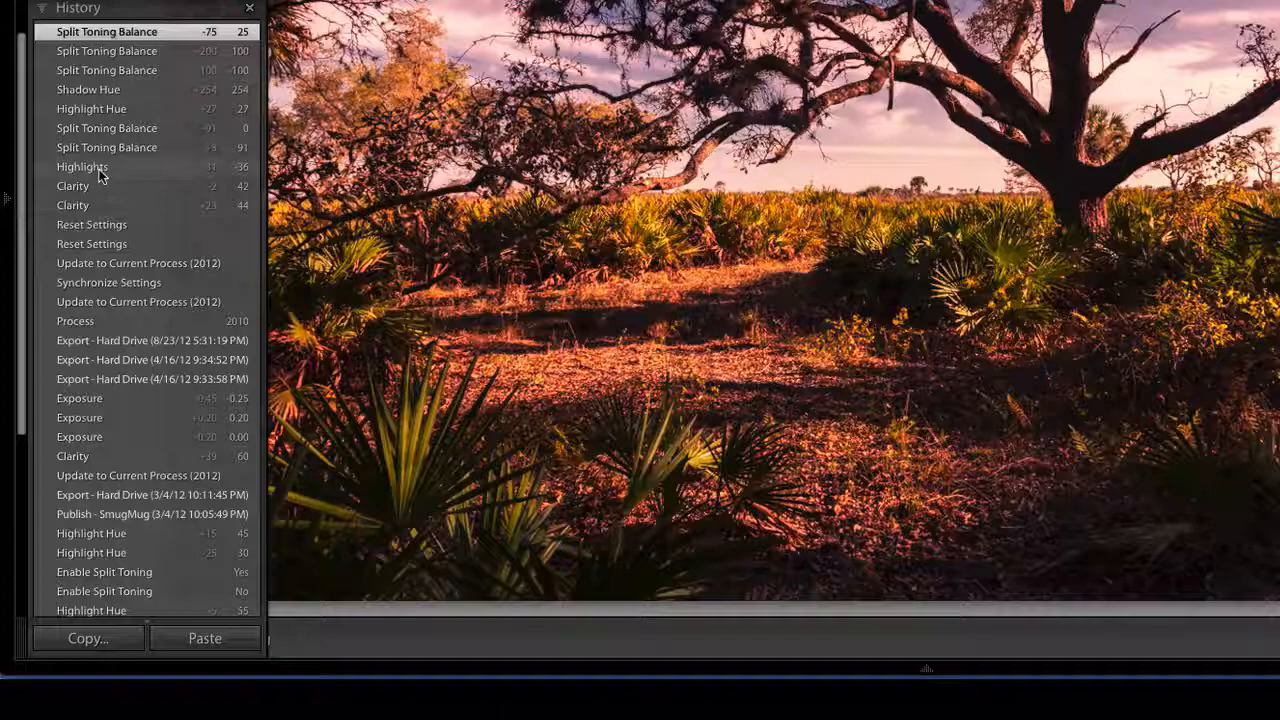
click(87, 185)
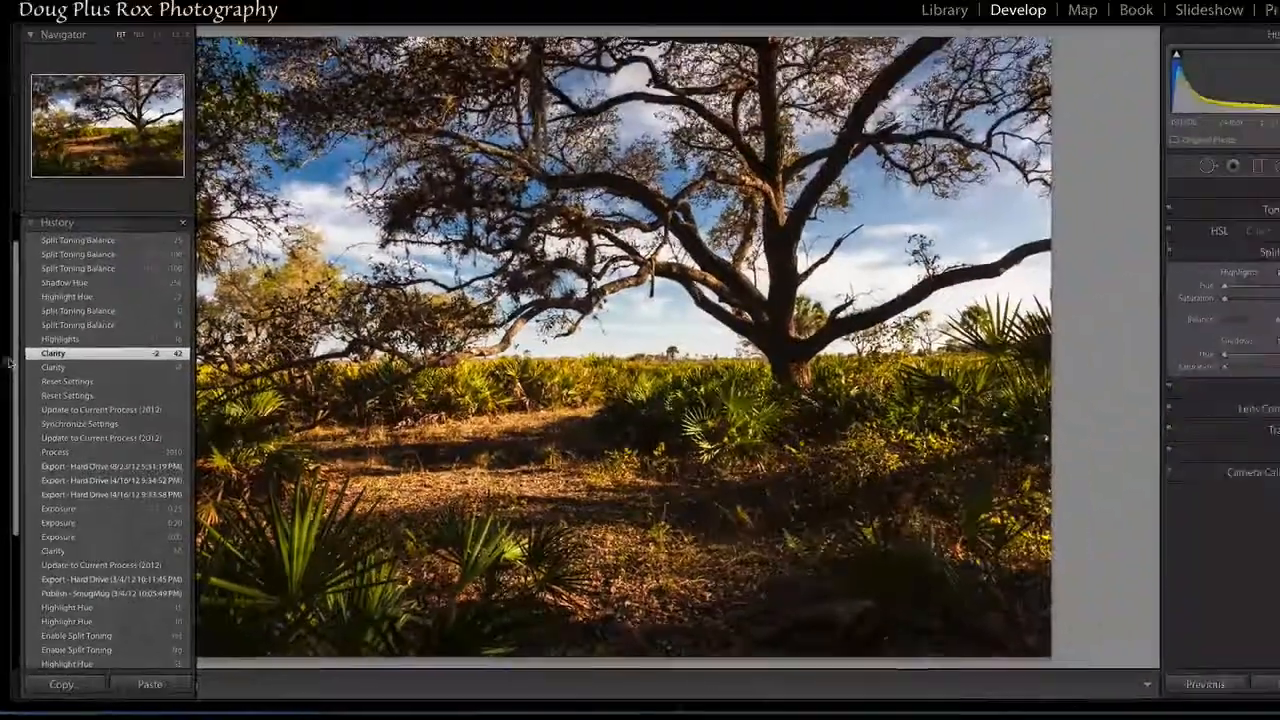
Apply the Late Afternoon Delight preset from the My Awesome Presets folder to the photo.
scroll(120, 98, up, 2)
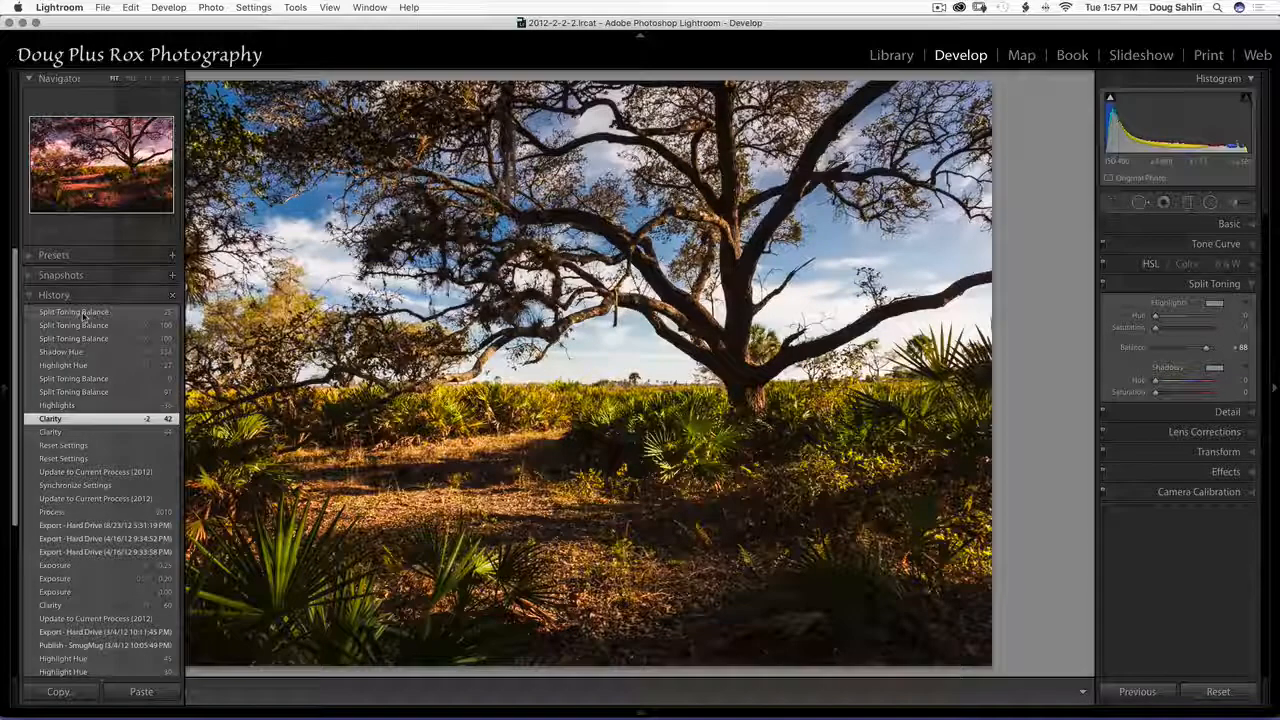
click(30, 256)
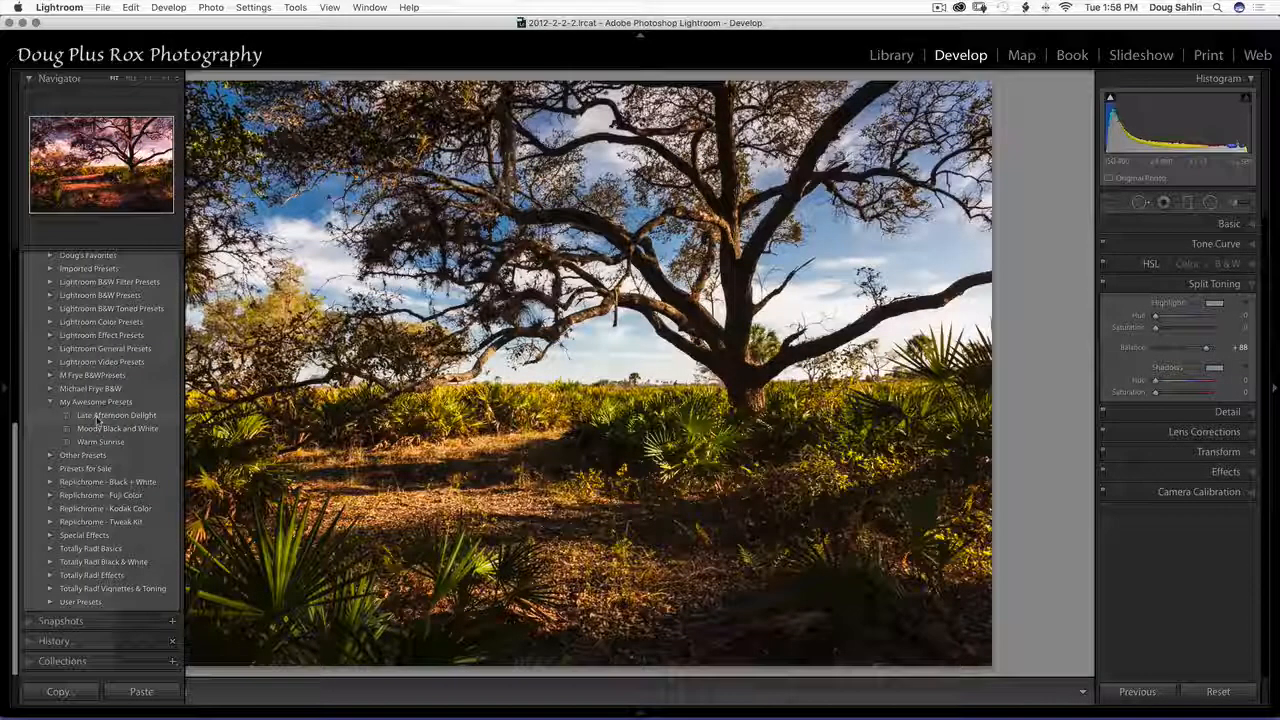
click(97, 416)
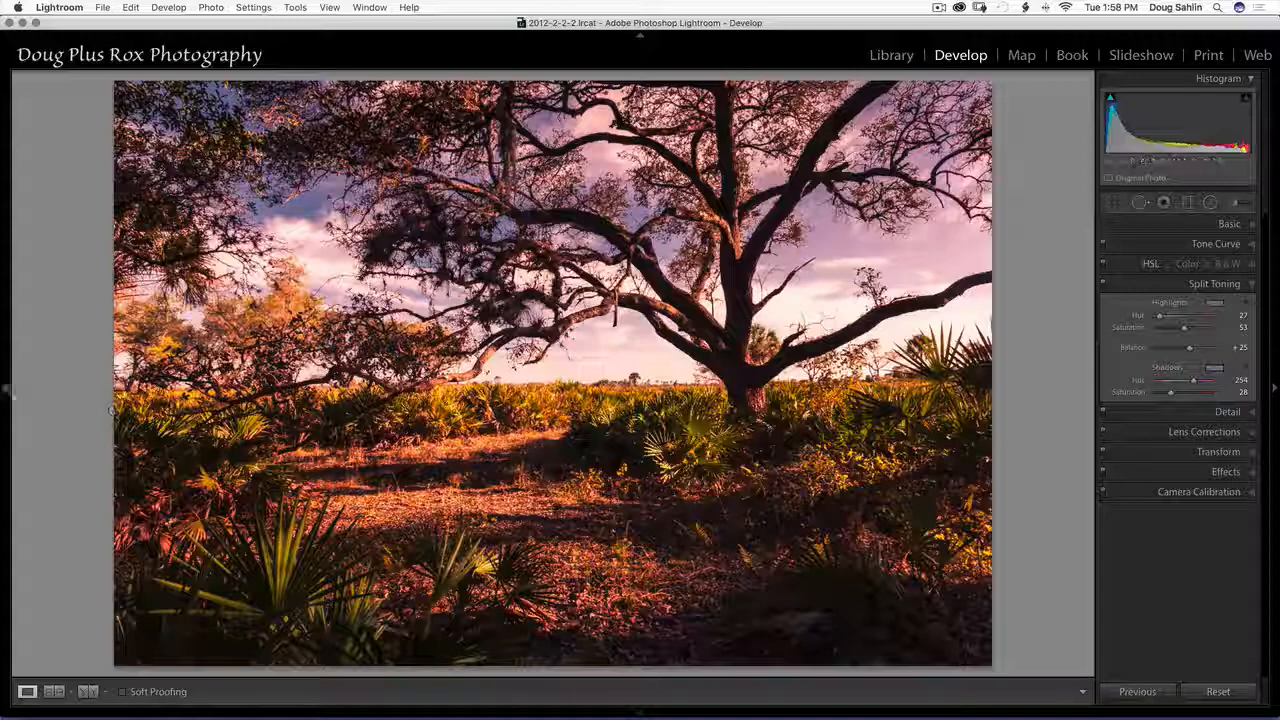
mouse_move(5, 395)
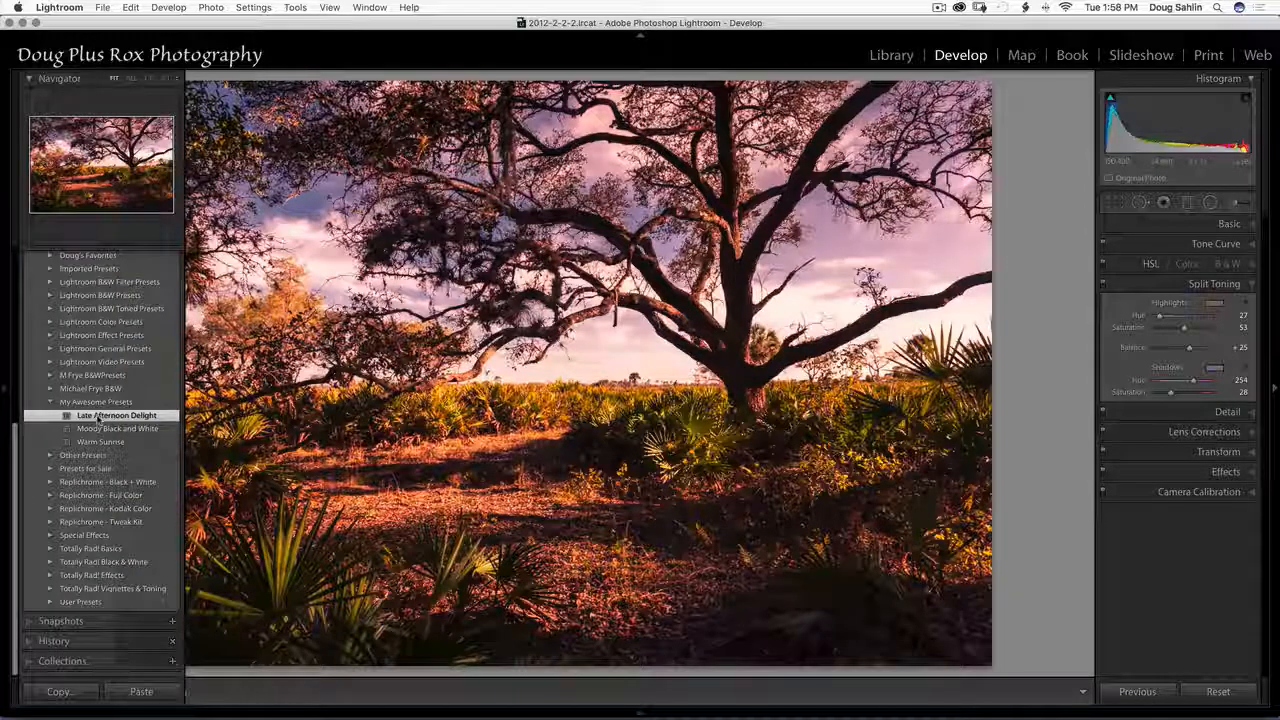